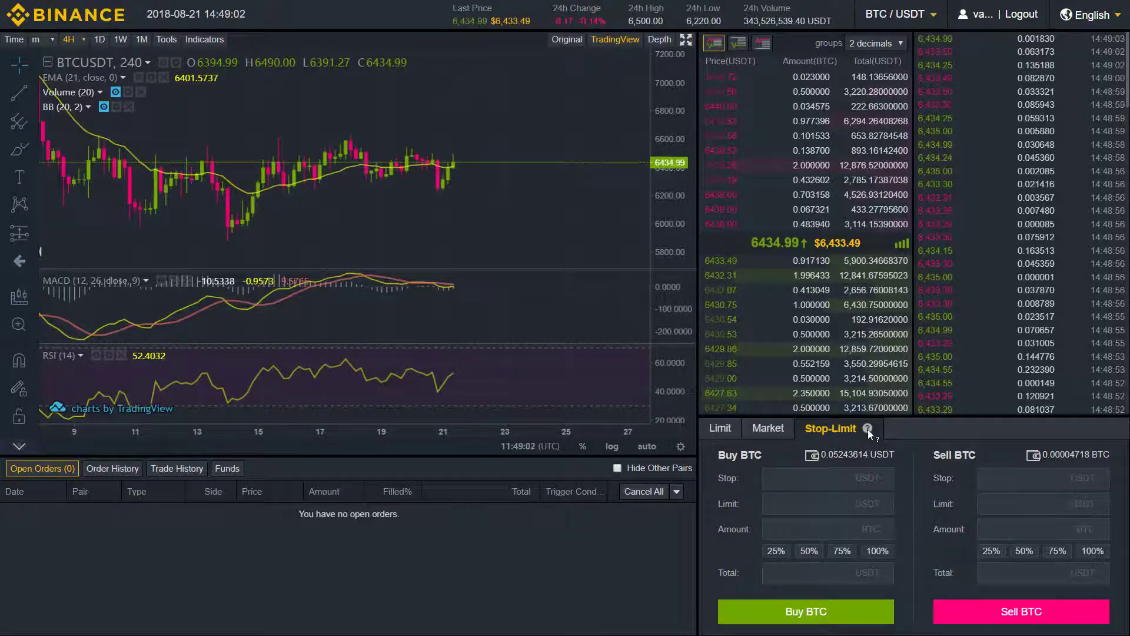
Open the help article on the Stop-Limit function and read its explanation of terms and example.
{"action": "mouse_move", "coordinate": [870, 430]}
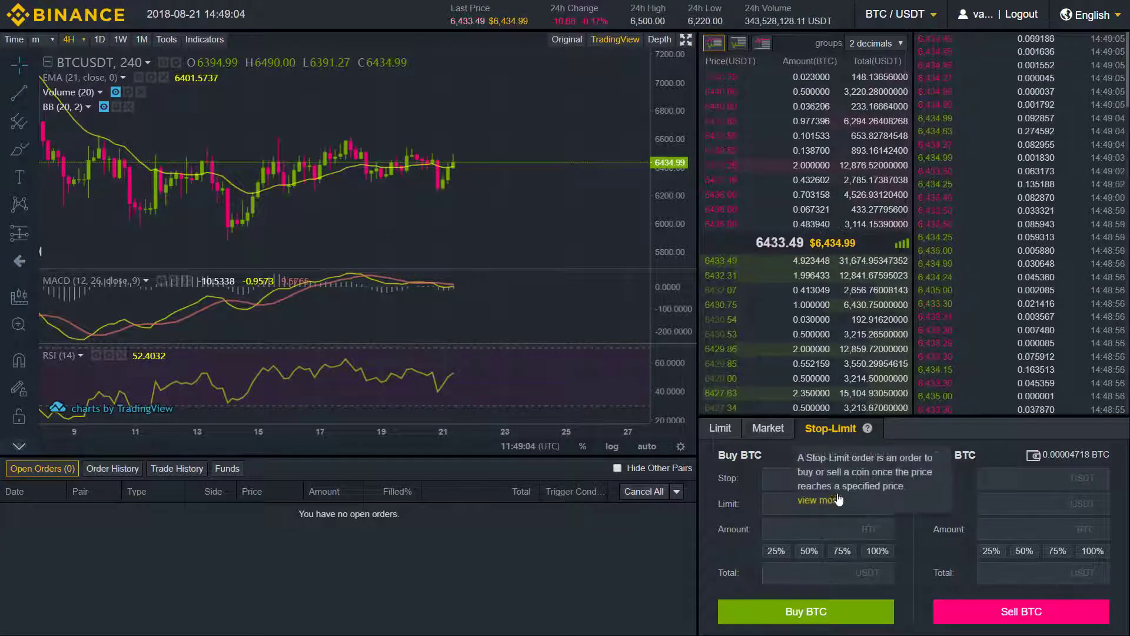
{"action": "left_click", "coordinate": [831, 505]}
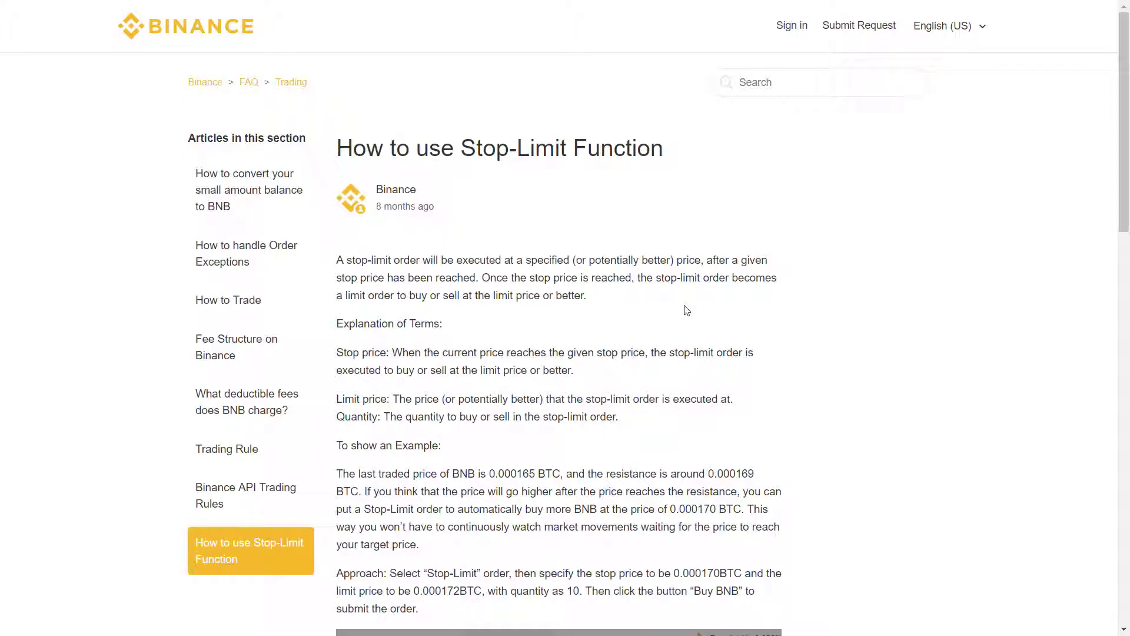
{"action": "scroll", "coordinate": [687, 310], "scroll_direction": "down", "scroll_amount": 12}
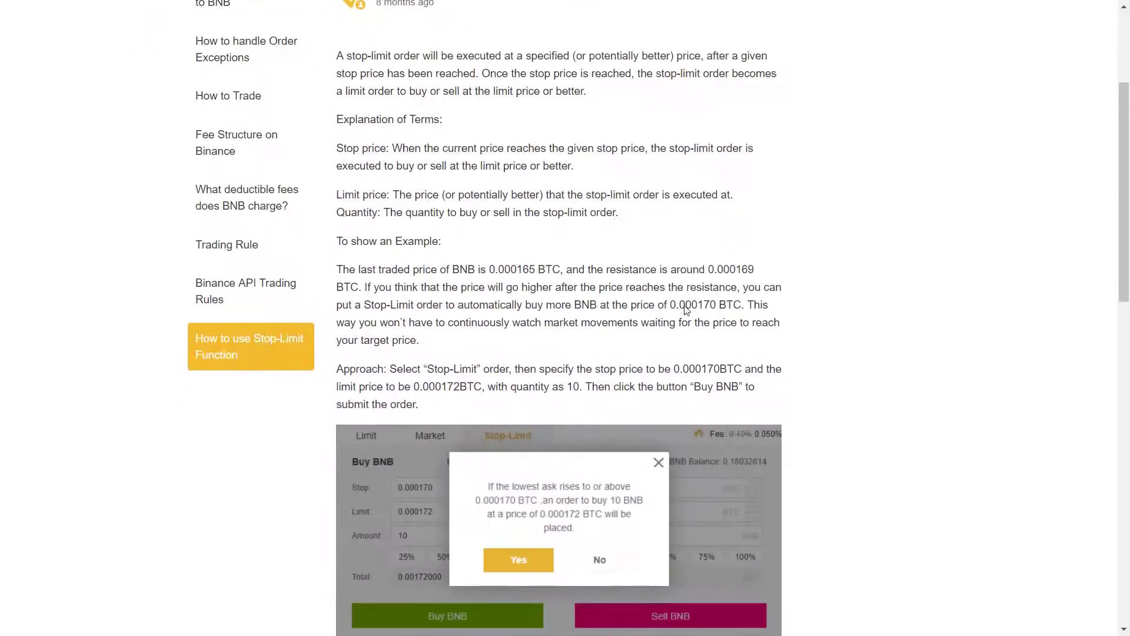
{"action": "scroll", "coordinate": [686, 310], "scroll_direction": "up", "scroll_amount": 7}
{"action": "scroll", "coordinate": [687, 310], "scroll_direction": "up", "scroll_amount": 5}
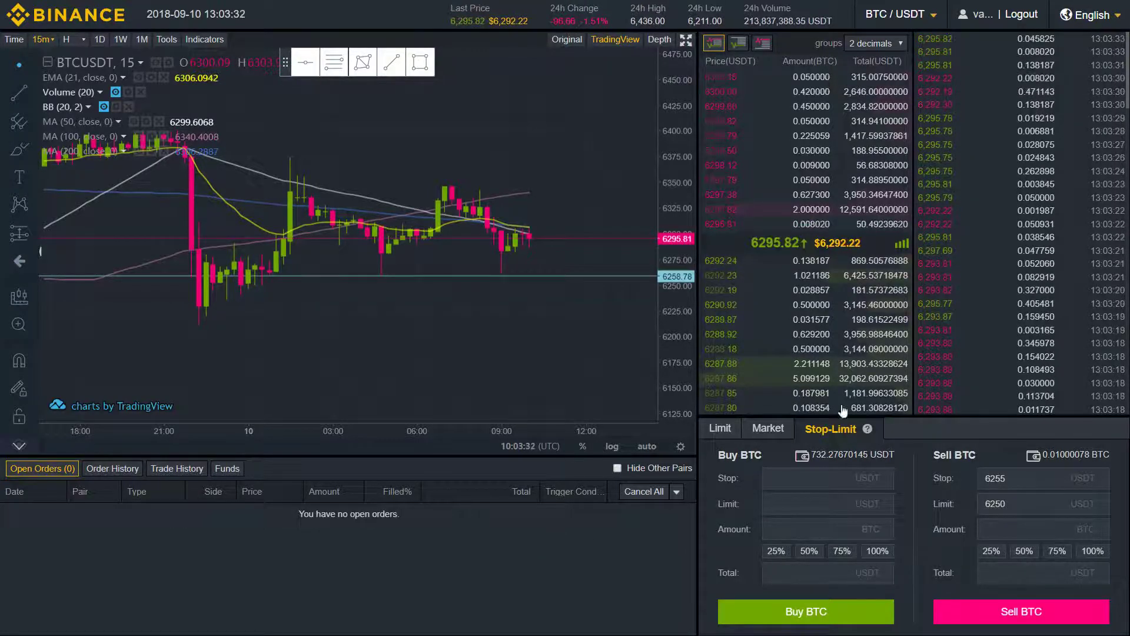
Examine the 15-minute BTC/USDT price action around the horizontal support line in the full-screen chart, and return to the trading view.
{"action": "mouse_move", "coordinate": [903, 19]}
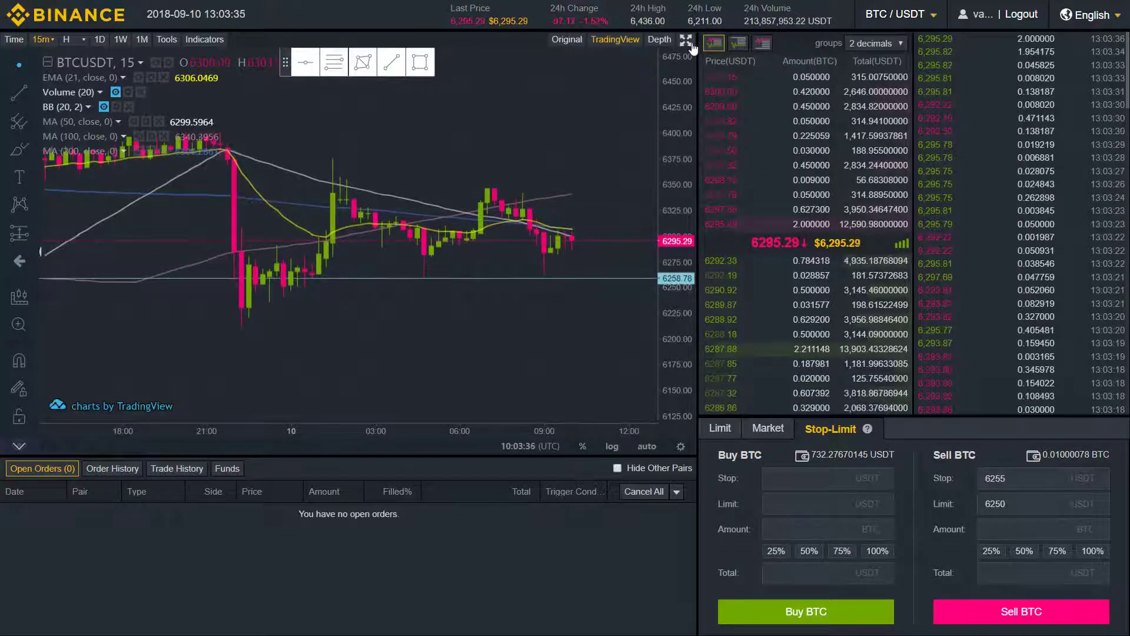
{"action": "left_click", "coordinate": [691, 44]}
{"action": "left_click_drag", "start_coordinate": [916, 164], "coordinate": [697, 179]}
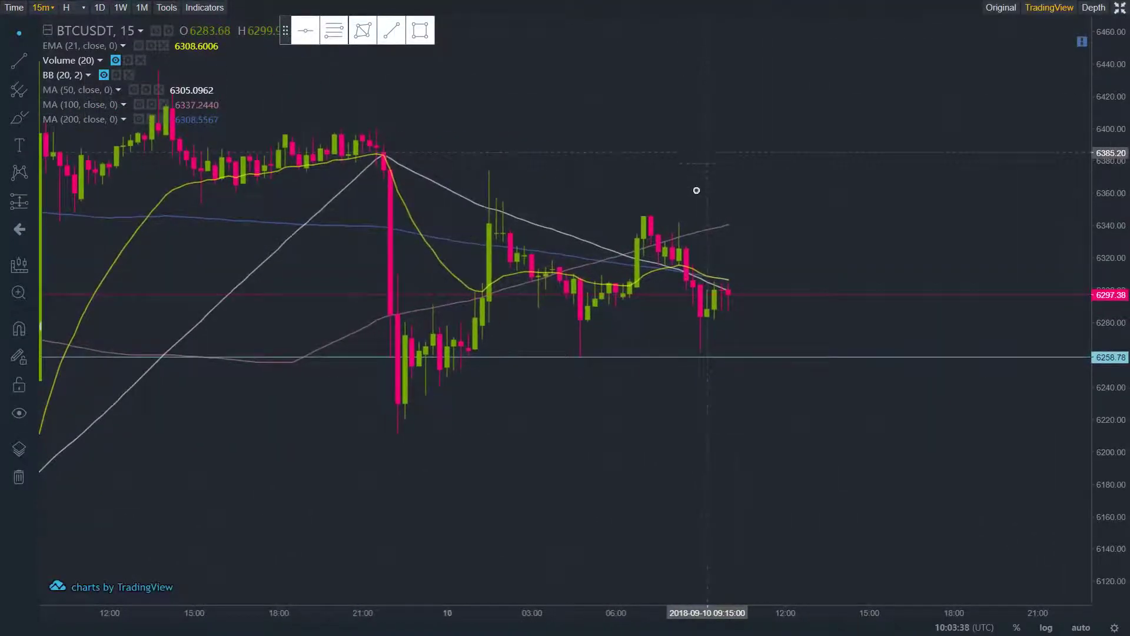
{"action": "mouse_move", "coordinate": [583, 167]}
{"action": "left_mouse_down"}
{"action": "mouse_move", "coordinate": [447, 359]}
{"action": "mouse_move", "coordinate": [769, 292]}
{"action": "mouse_move", "coordinate": [552, 181]}
{"action": "left_mouse_up"}
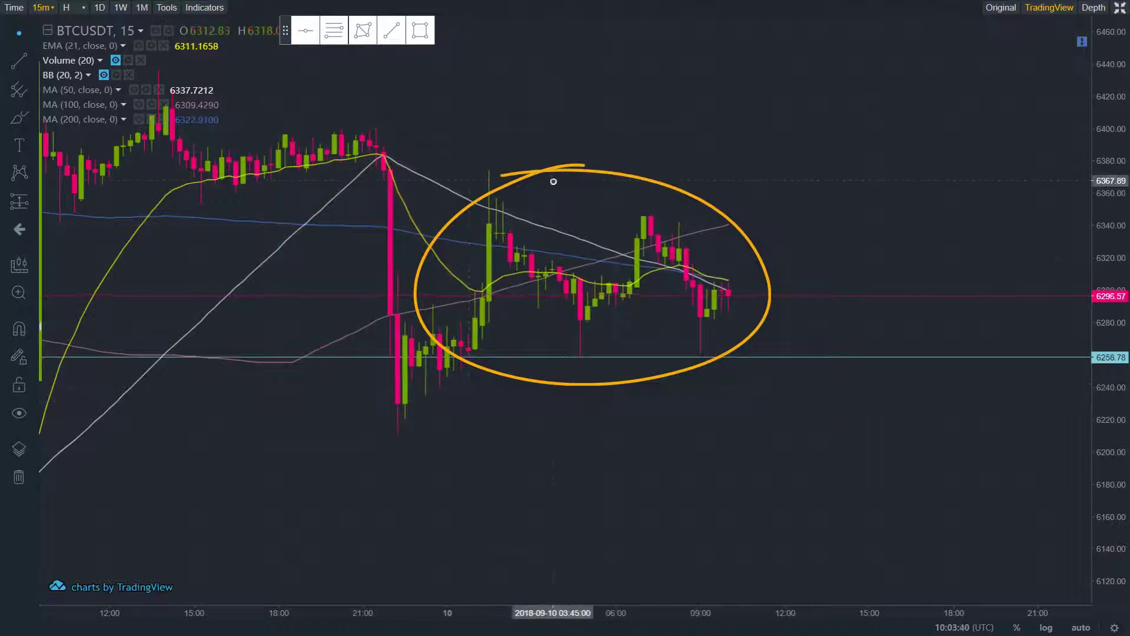
{"action": "key", "text": "ctrl+z"}
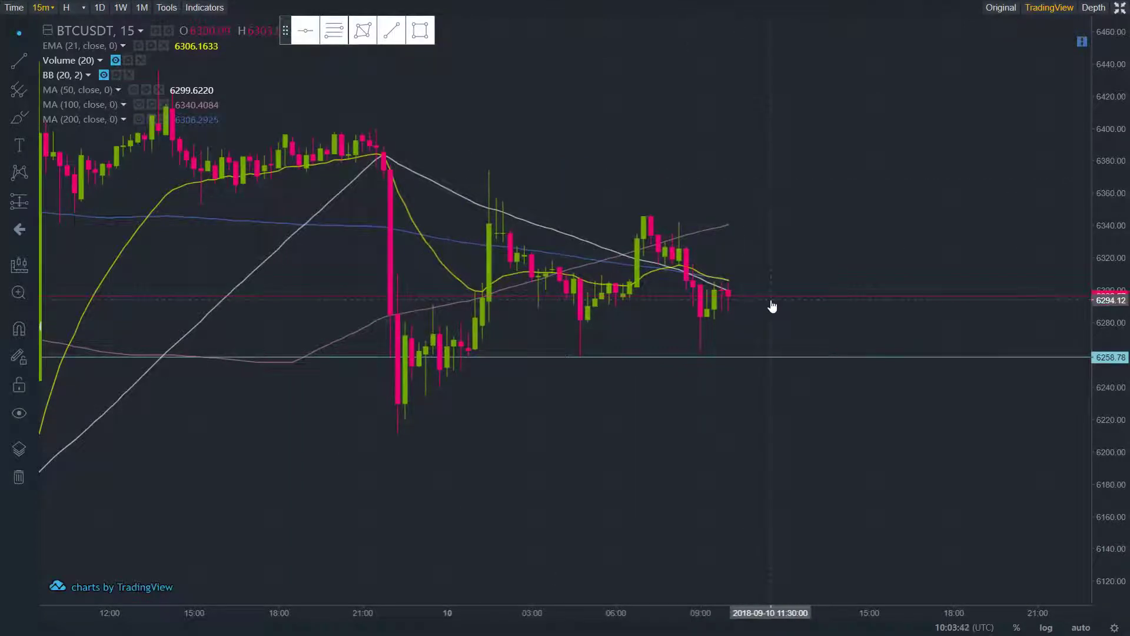
{"action": "left_click_drag", "start_coordinate": [748, 275], "coordinate": [824, 192]}
{"action": "left_click_drag", "start_coordinate": [779, 197], "coordinate": [829, 237]}
{"action": "key", "text": "Escape"}
{"action": "left_click_drag", "start_coordinate": [1106, 151], "coordinate": [1105, 208]}
{"action": "left_click_drag", "start_coordinate": [918, 224], "coordinate": [869, 208]}
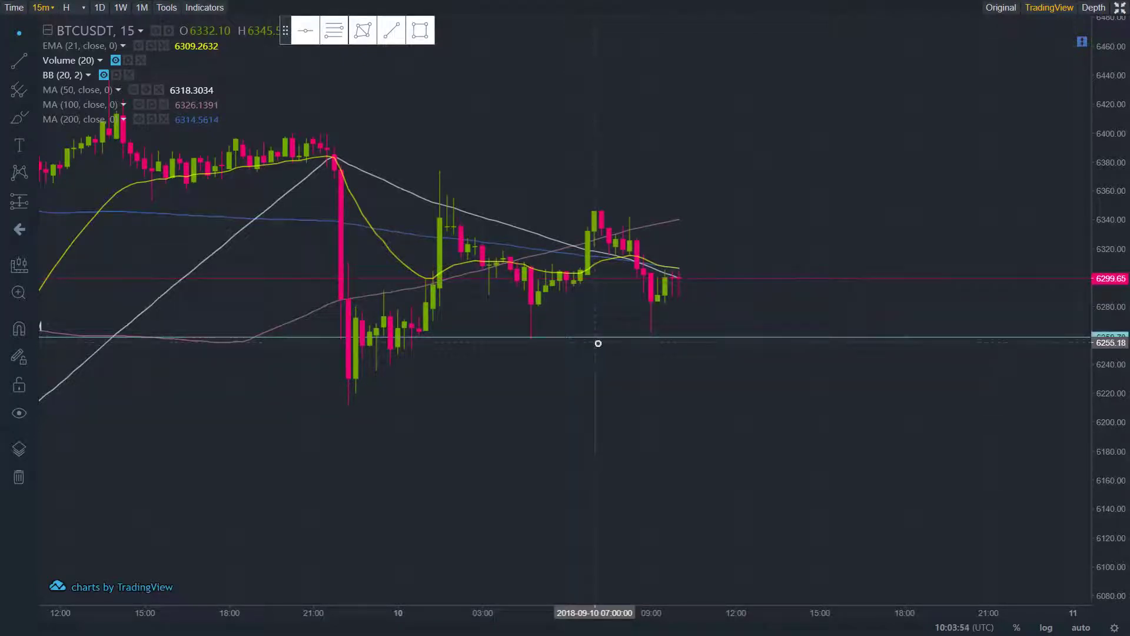
{"action": "left_click", "coordinate": [1120, 7]}
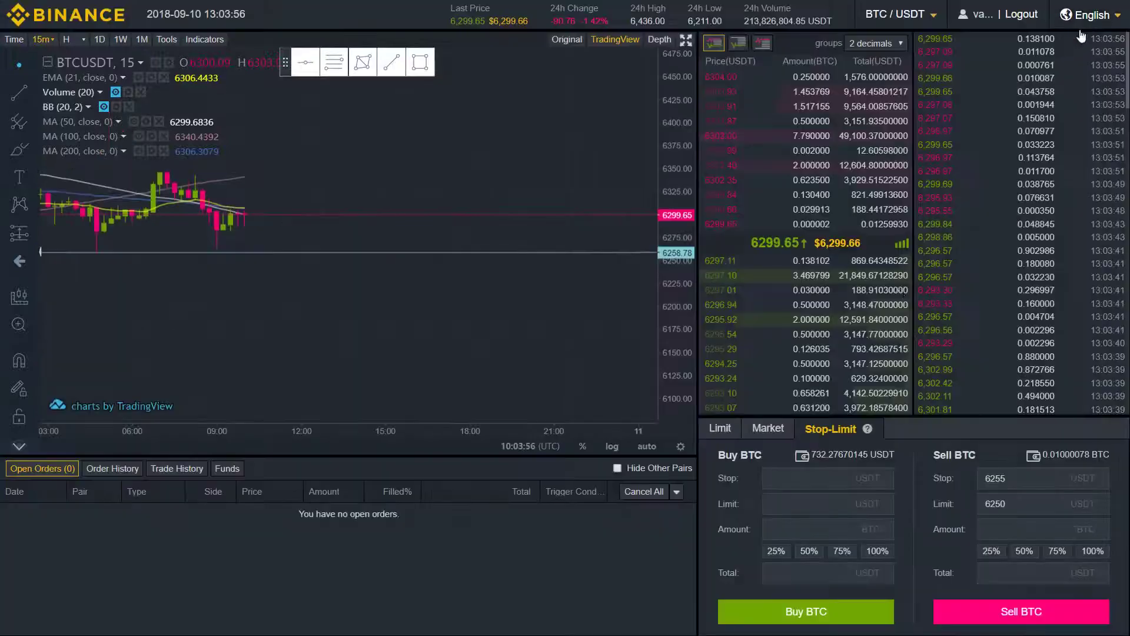
Place a stop-limit order to sell 100% of the available BTC with stop 6255 and limit 6250 USDT.
{"action": "left_click", "coordinate": [1030, 475]}
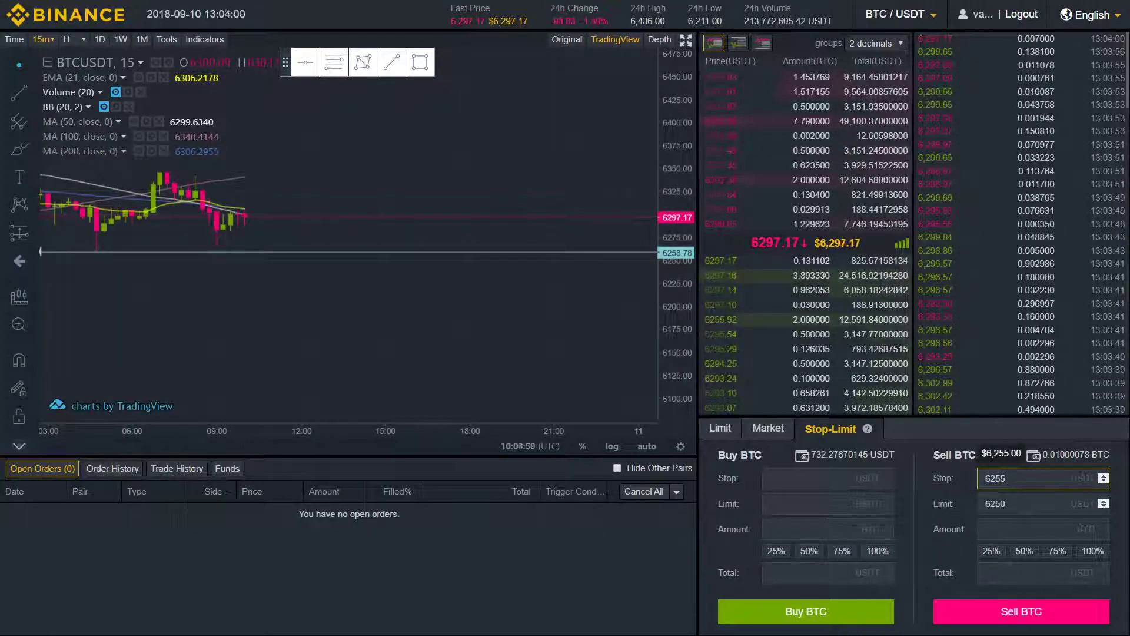
{"action": "left_click", "coordinate": [1024, 525]}
{"action": "left_click", "coordinate": [949, 551]}
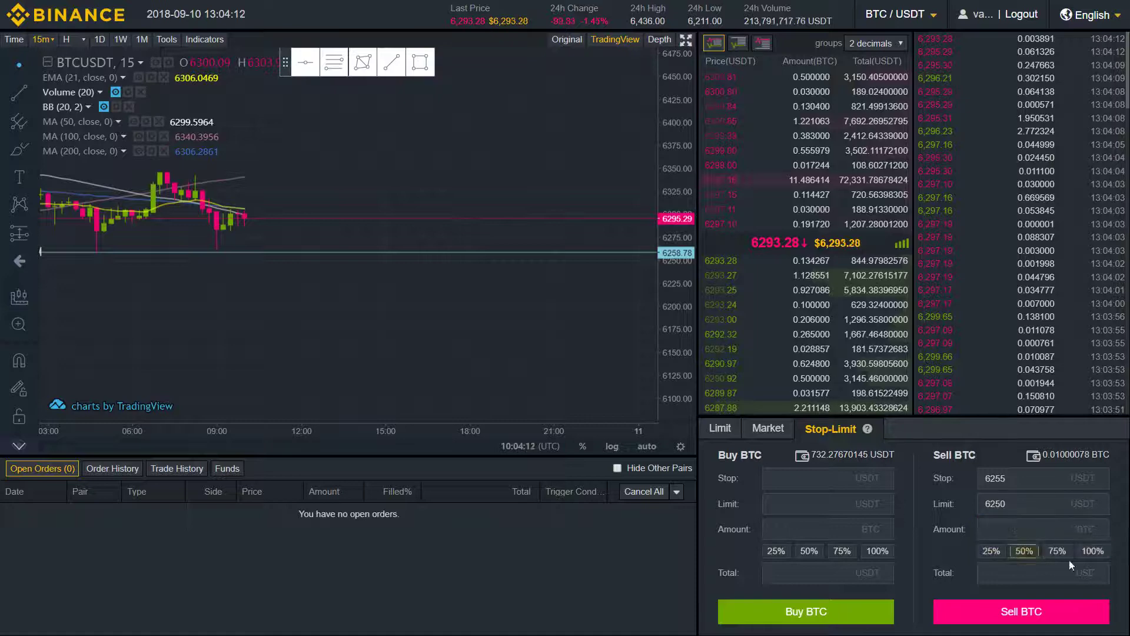
{"action": "left_click", "coordinate": [1081, 557]}
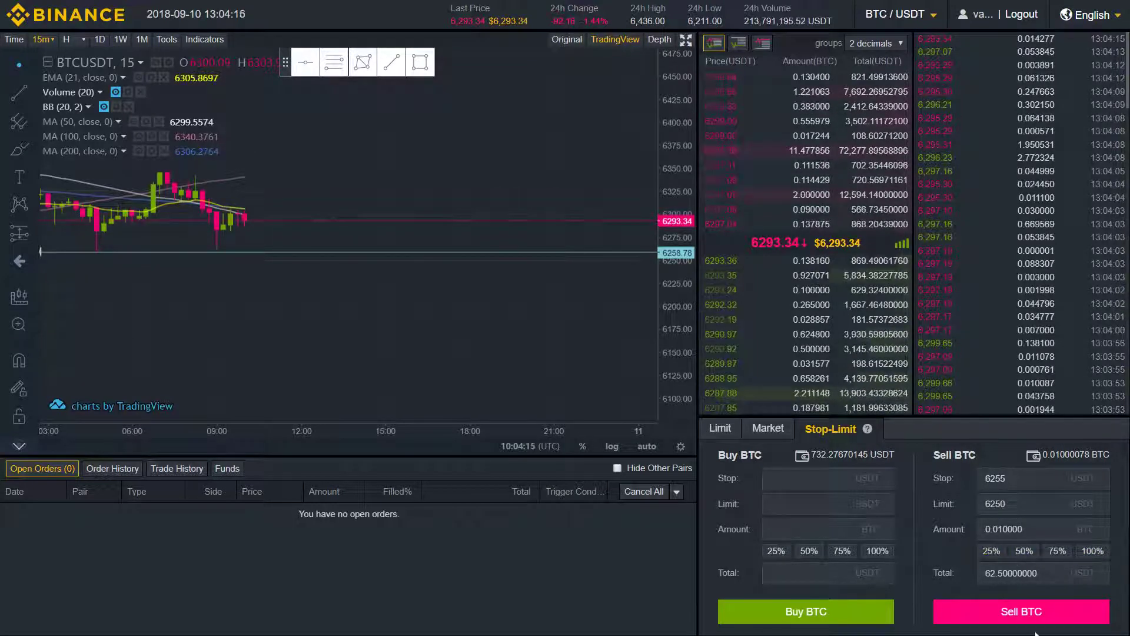
{"action": "left_click", "coordinate": [1025, 613]}
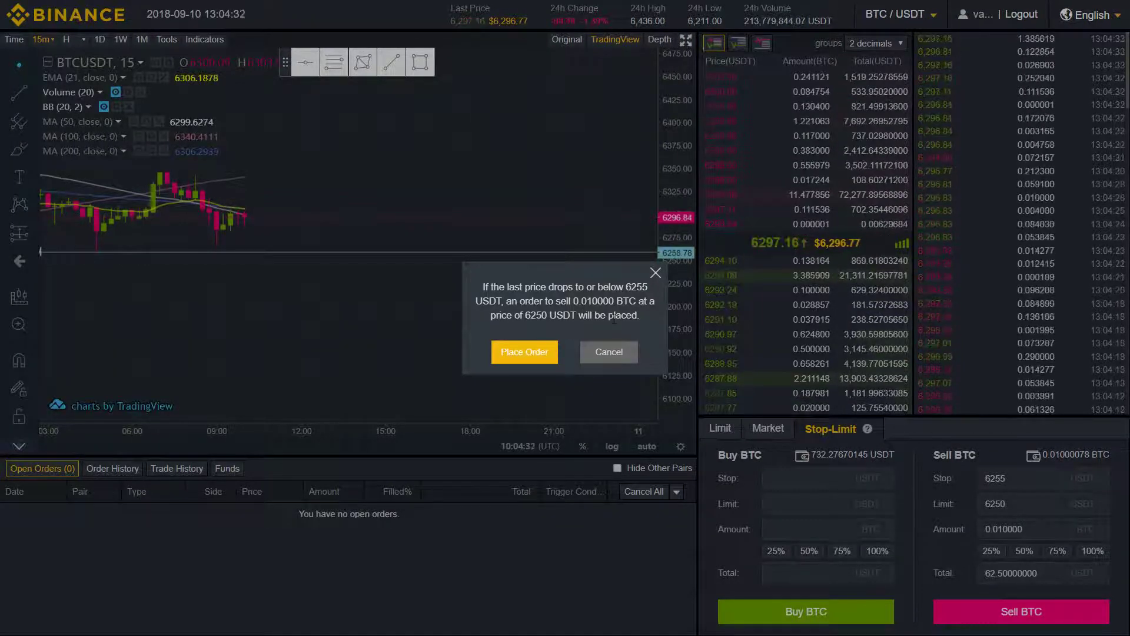
{"action": "left_click", "coordinate": [541, 354]}
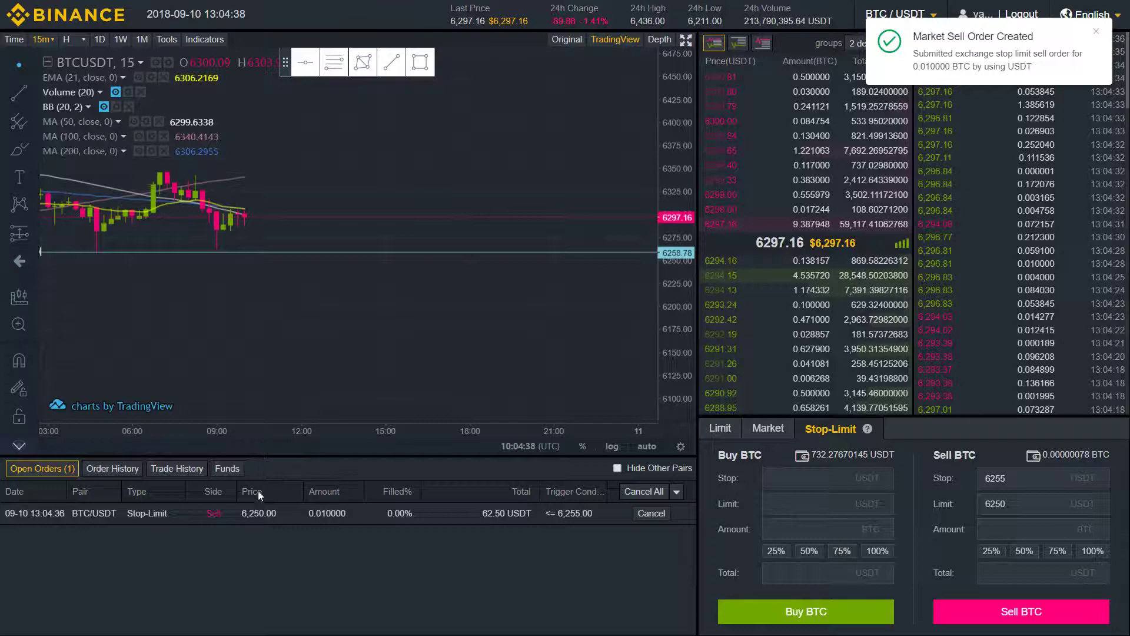
Review the recent 15-minute candles relative to the horizontal support line and the open sell order's prices.
{"action": "left_click_drag", "start_coordinate": [248, 302], "coordinate": [541, 314]}
{"action": "left_click_drag", "start_coordinate": [671, 268], "coordinate": [666, 202]}
{"action": "left_click_drag", "start_coordinate": [502, 323], "coordinate": [540, 345]}
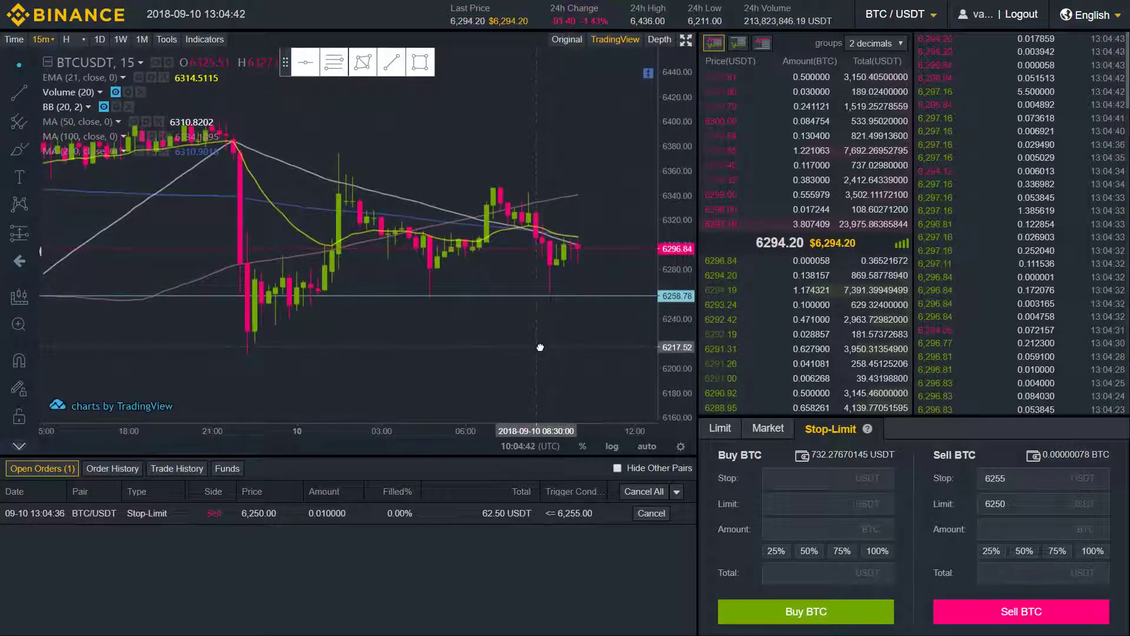
{"action": "left_click_drag", "start_coordinate": [583, 316], "coordinate": [537, 318]}
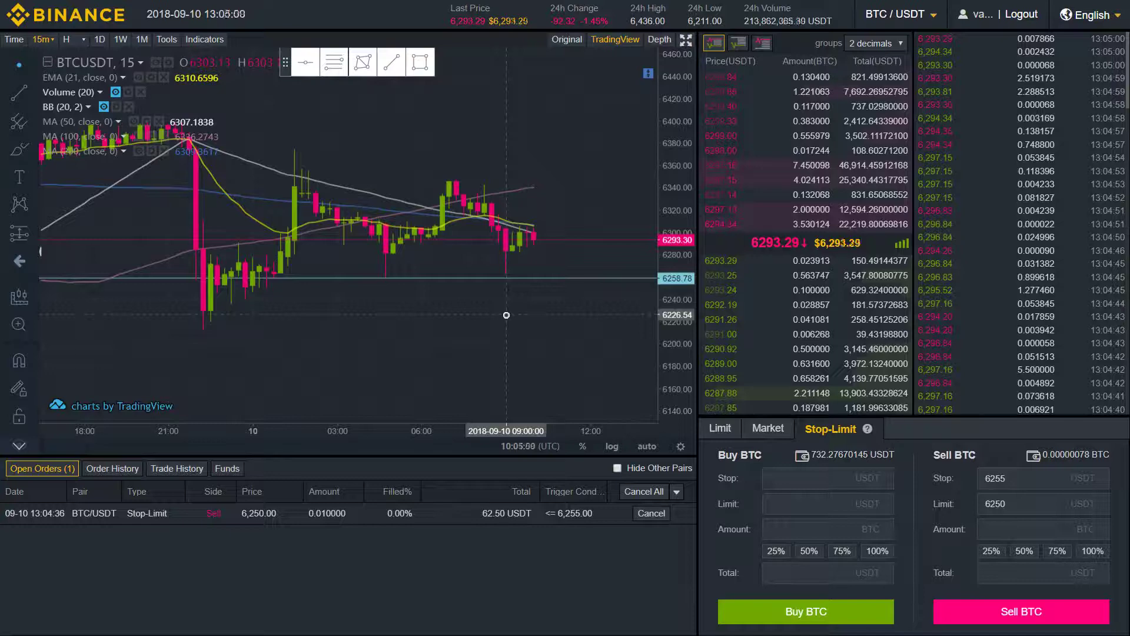
{"action": "left_click_drag", "start_coordinate": [375, 140], "coordinate": [489, 156]}
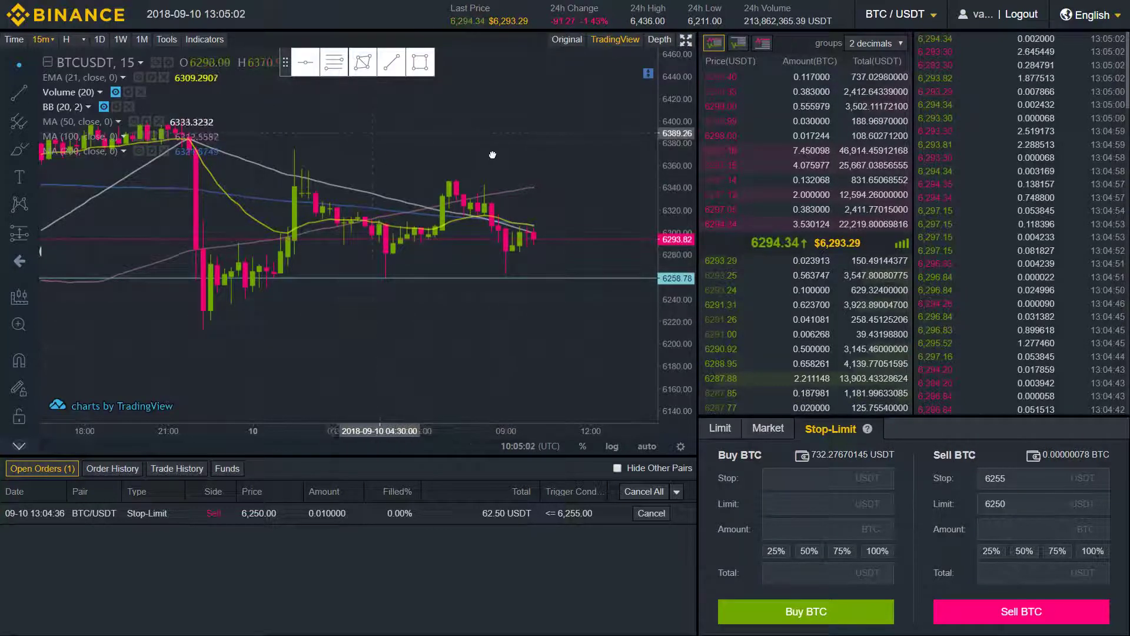
{"action": "left_click_drag", "start_coordinate": [541, 334], "coordinate": [436, 327]}
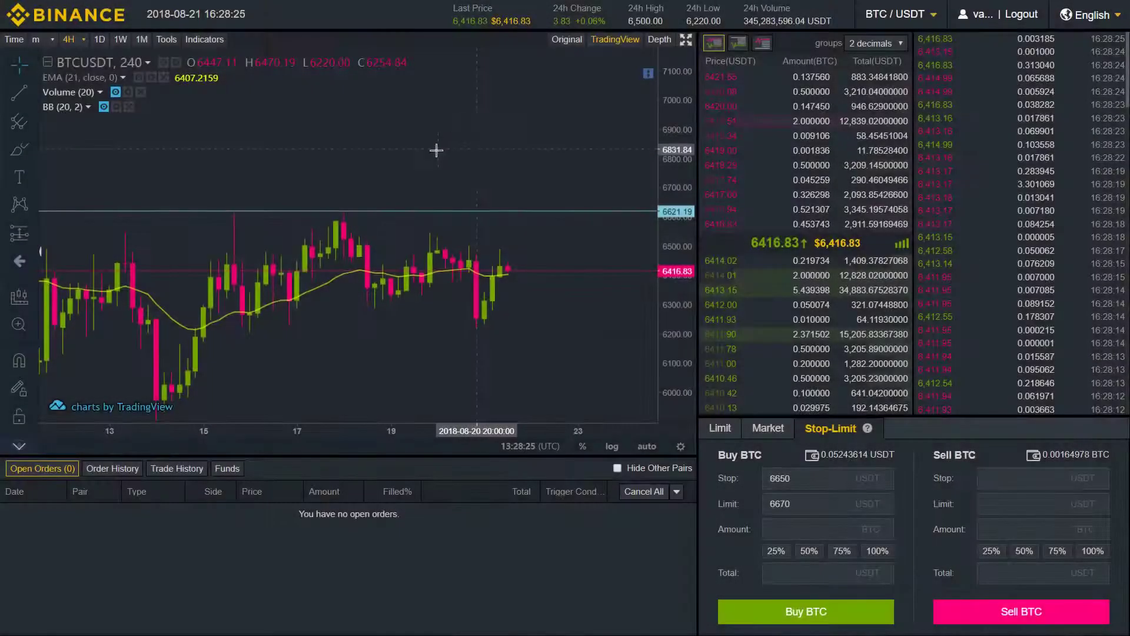
Inspect the 4-hour BTC/USDT chart around the horizontal resistance line above the recent highs.
{"action": "left_click_drag", "start_coordinate": [436, 150], "coordinate": [497, 131]}
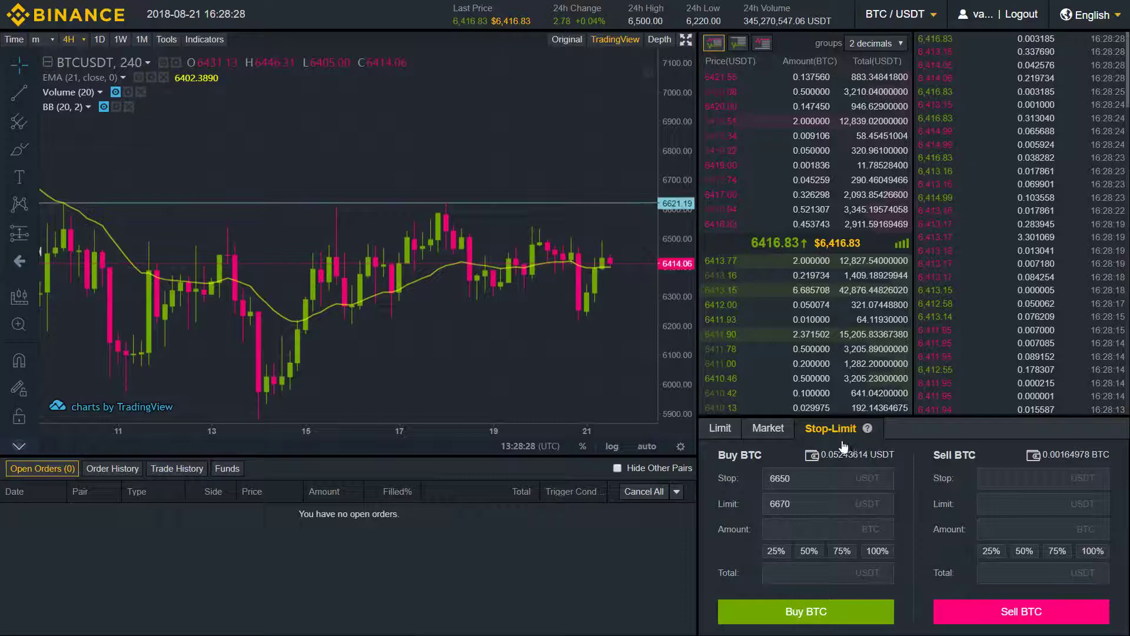
{"action": "left_click_drag", "start_coordinate": [550, 132], "coordinate": [534, 154]}
{"action": "left_click_drag", "start_coordinate": [330, 177], "coordinate": [494, 176]}
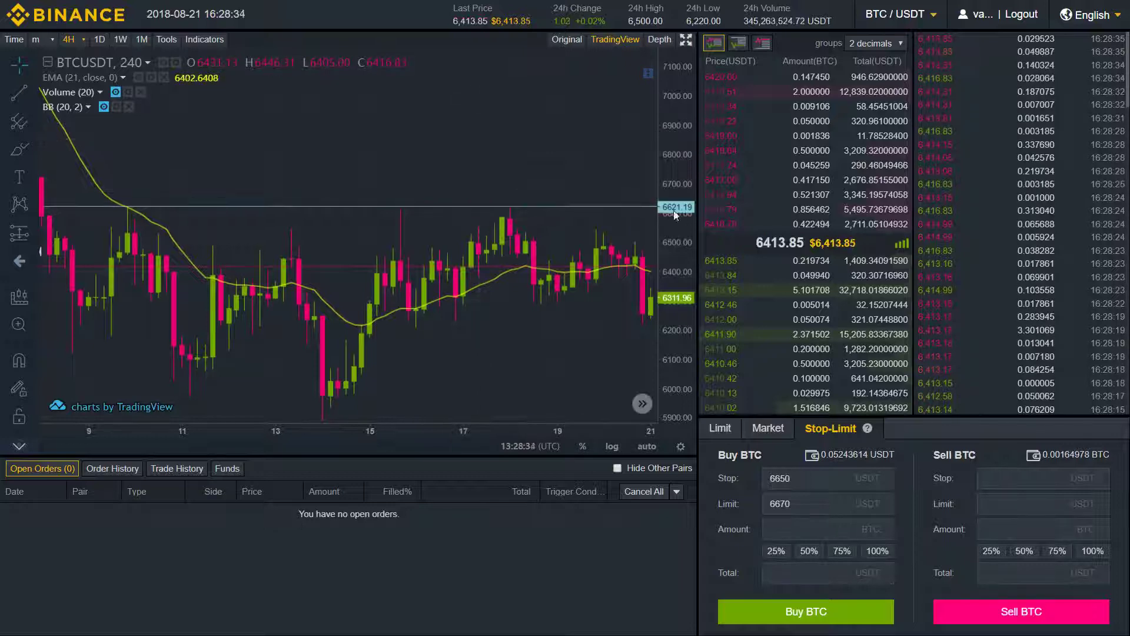
{"action": "left_click_drag", "start_coordinate": [588, 154], "coordinate": [536, 161]}
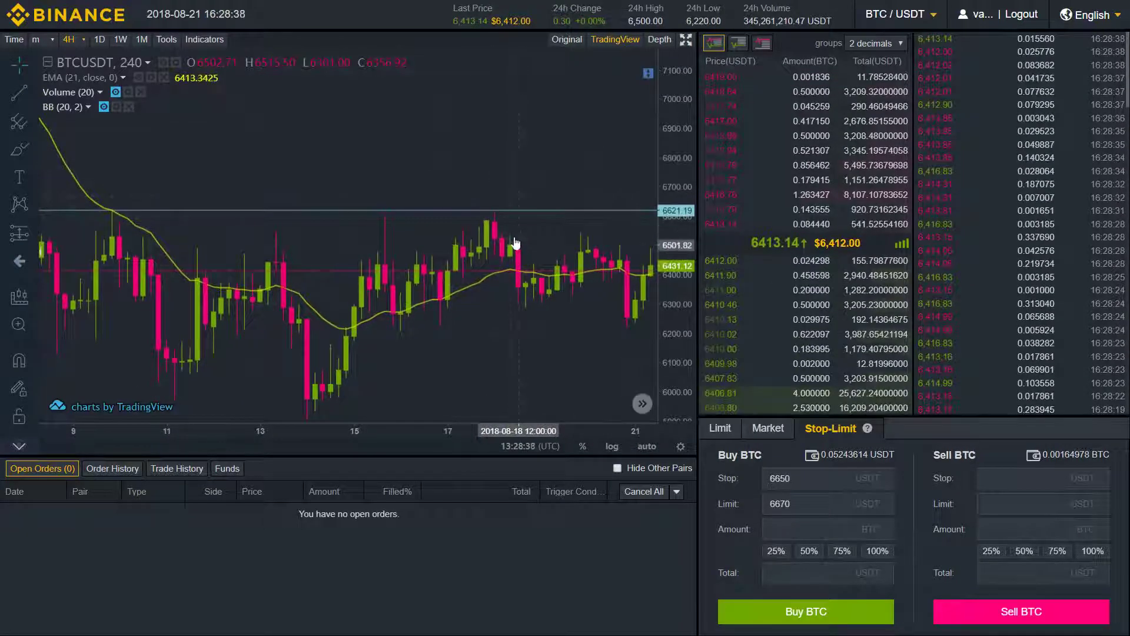
{"action": "left_click_drag", "start_coordinate": [522, 162], "coordinate": [301, 153]}
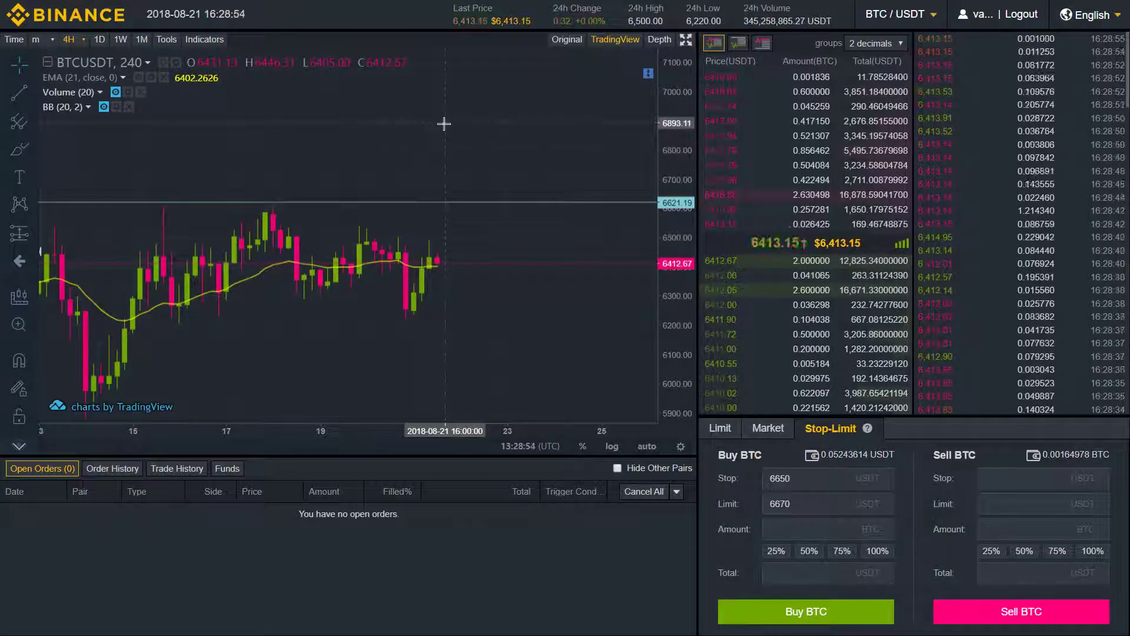
{"action": "left_click_drag", "start_coordinate": [501, 145], "coordinate": [557, 162]}
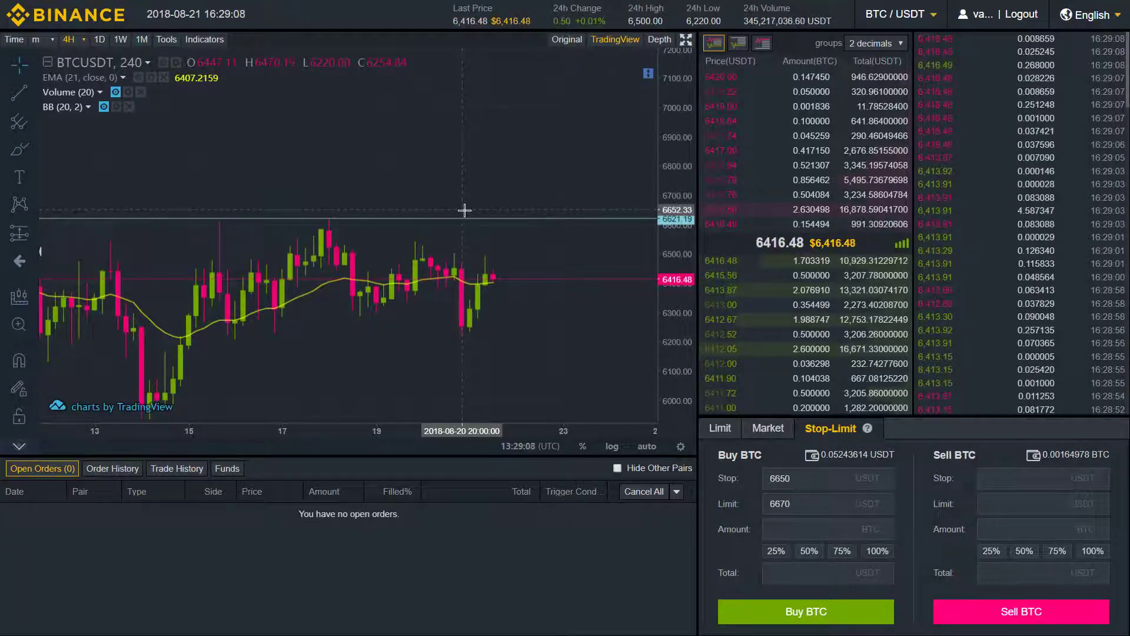
Fill in the stop-limit buy order with stop 6650, limit 6670 and 100% of the available USDT.
{"action": "left_click", "coordinate": [800, 478]}
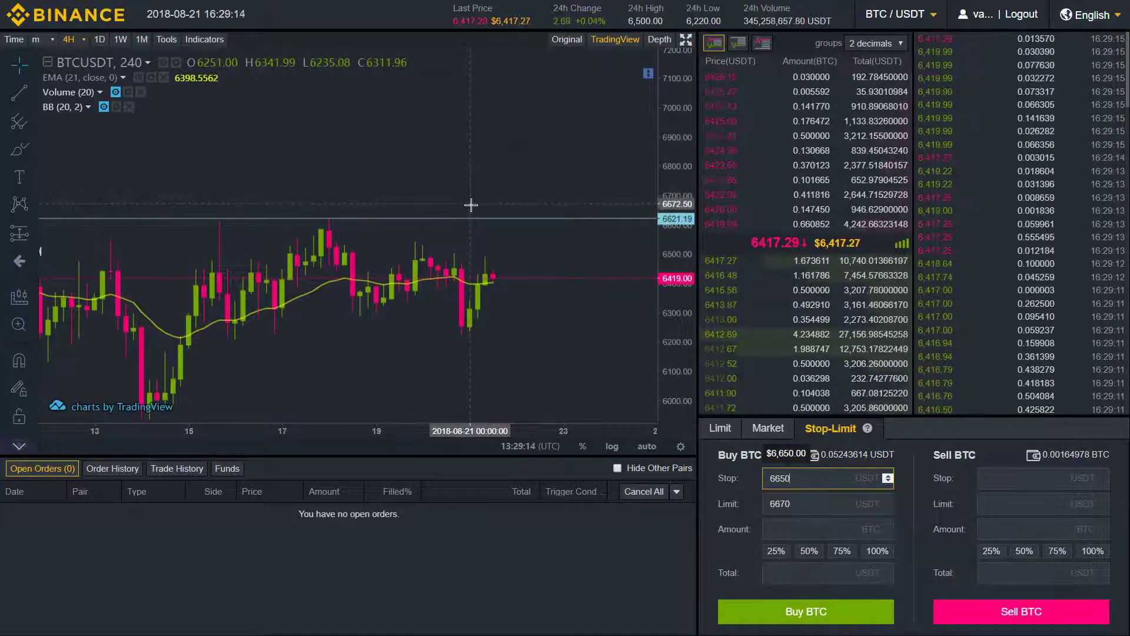
{"action": "left_click", "coordinate": [862, 504]}
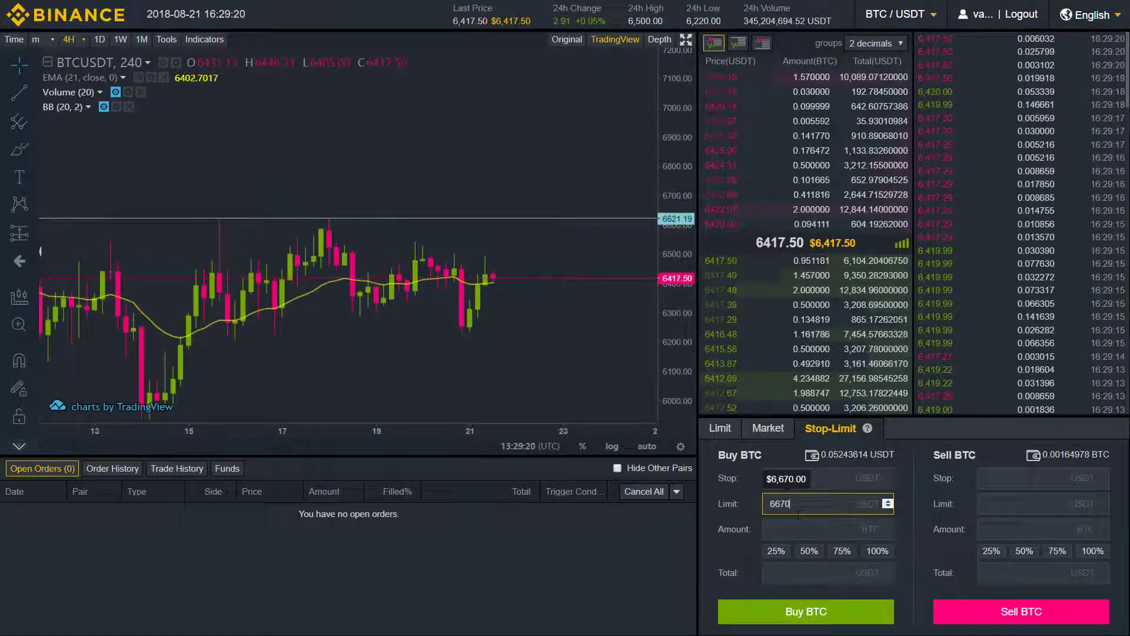
{"action": "left_click", "coordinate": [877, 550]}
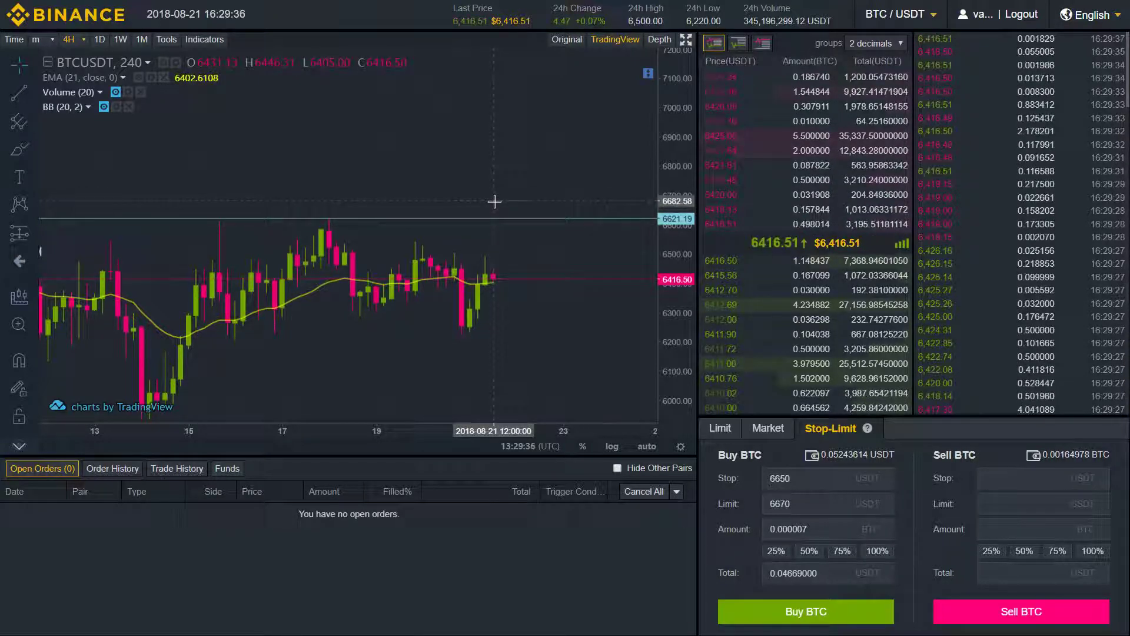
{"action": "left_click_drag", "start_coordinate": [576, 174], "coordinate": [555, 173]}
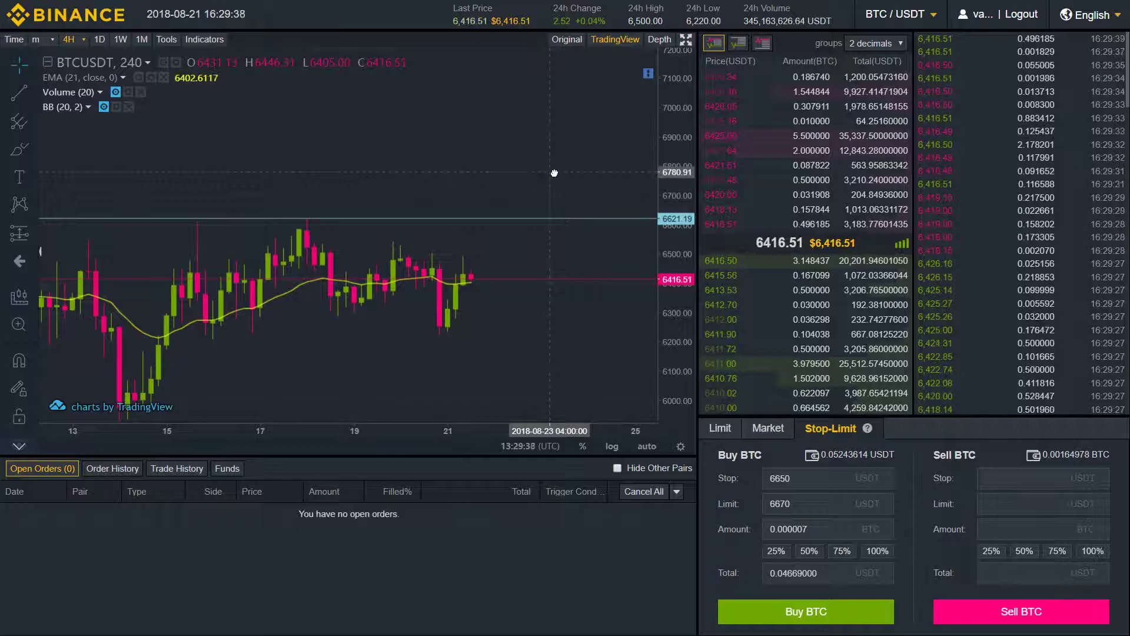